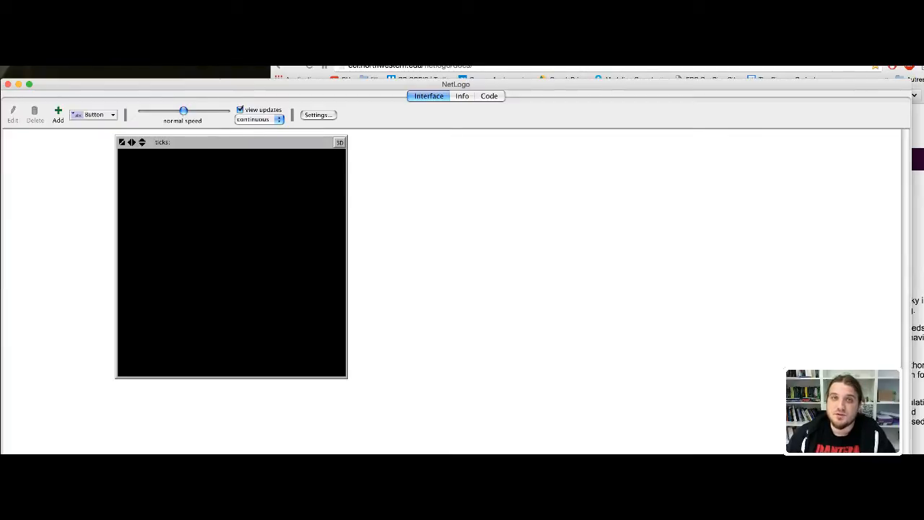
- Switch to the Chrome window with the NetLogo User Manual and reposition it
key("super+Tab")
left_click_drag(456, 61, 337, 86)
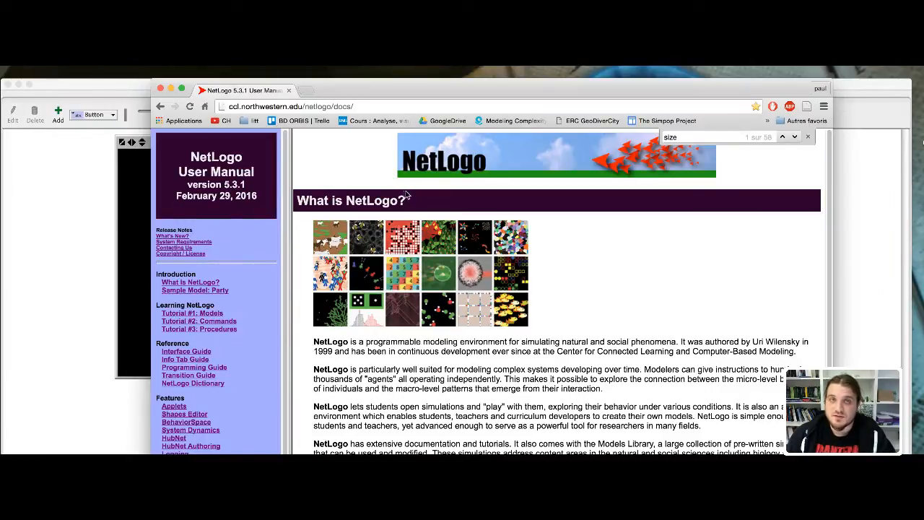
- Select and deselect the manual's address, then return to the empty NetLogo model window
left_click(332, 106)
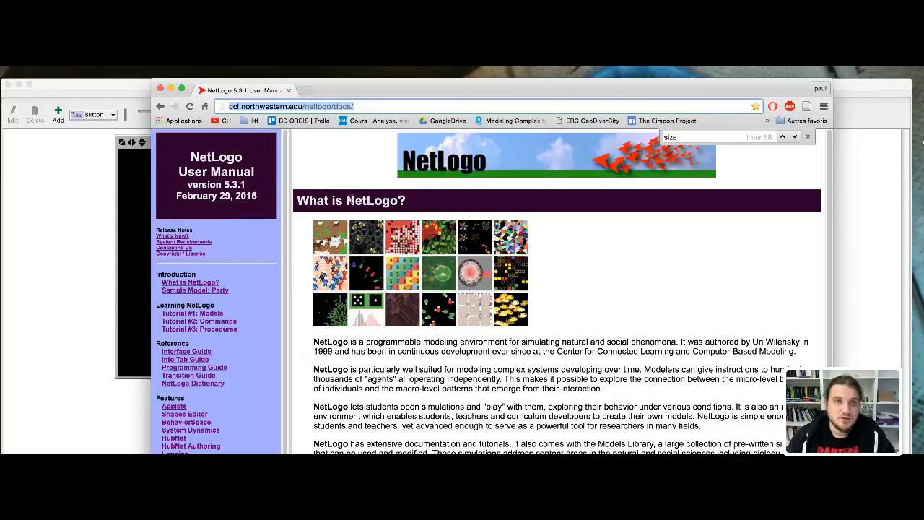
left_click(363, 106)
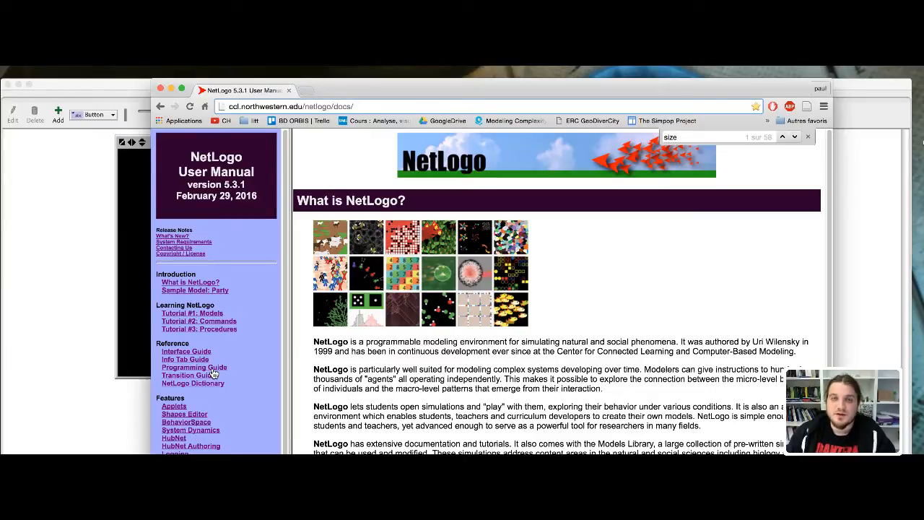
left_click(82, 211)
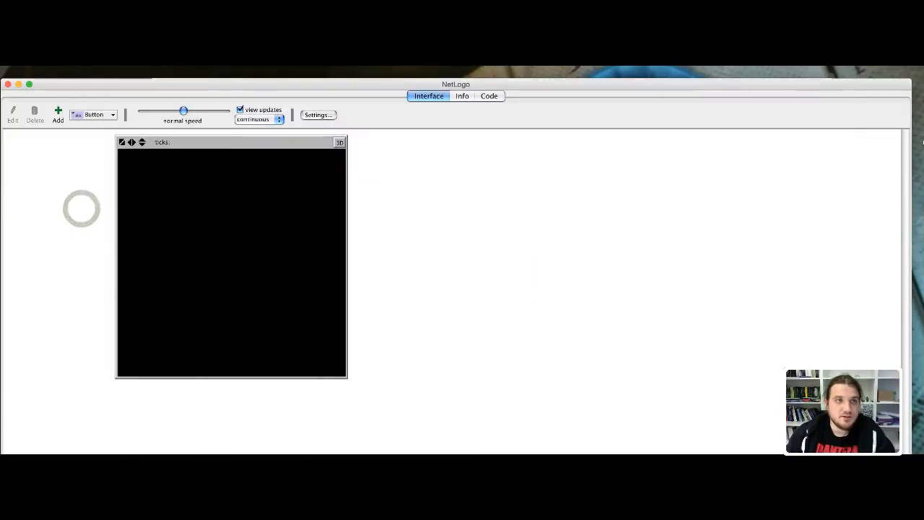
- Open the Models Library from the File menu and move its window higher
left_click(60, 67)
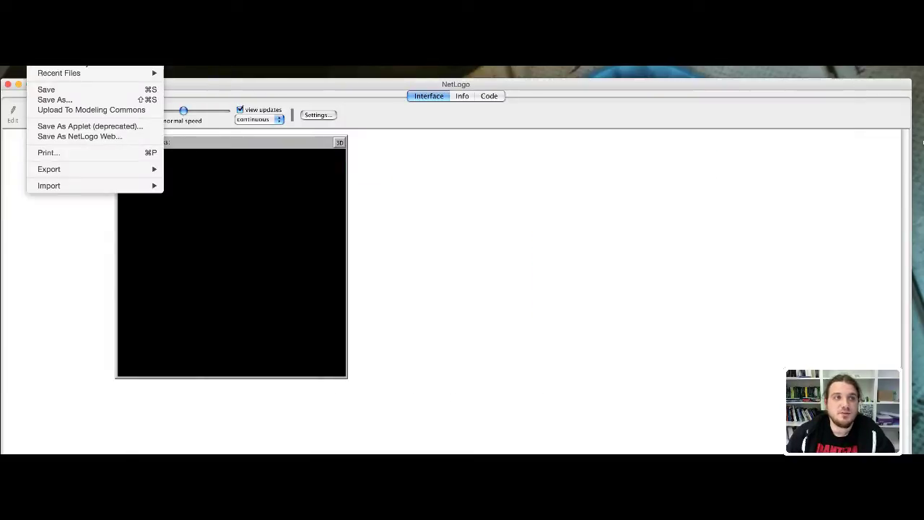
left_click(59, 68)
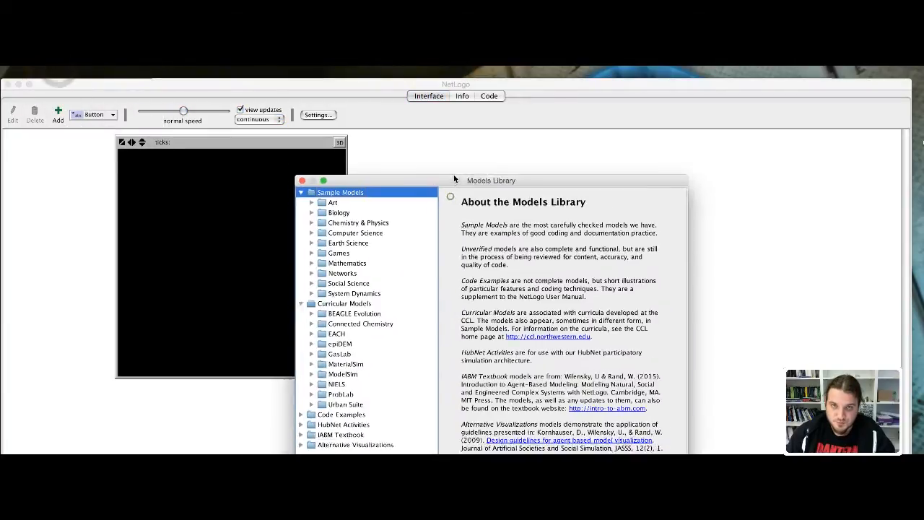
mouse_move(454, 188)
left_mouse_down()
mouse_move(431, 118)
mouse_move(410, 118)
left_mouse_up()
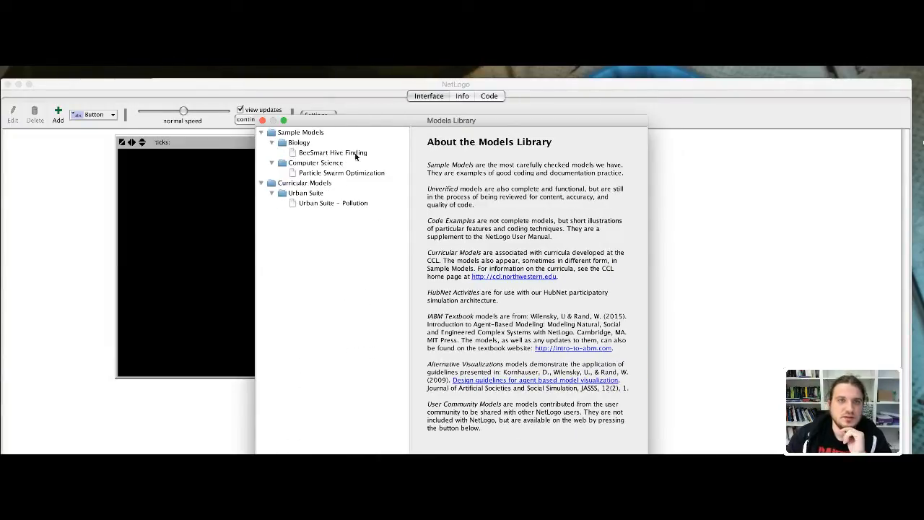
- Clear the search, expand Sample Models > Biology and preview the Flocking model
left_click(273, 143)
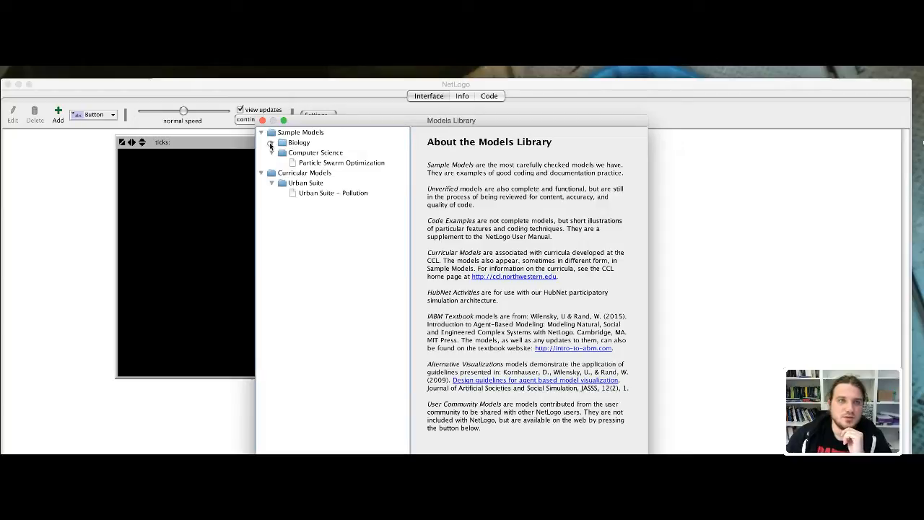
left_click(272, 143)
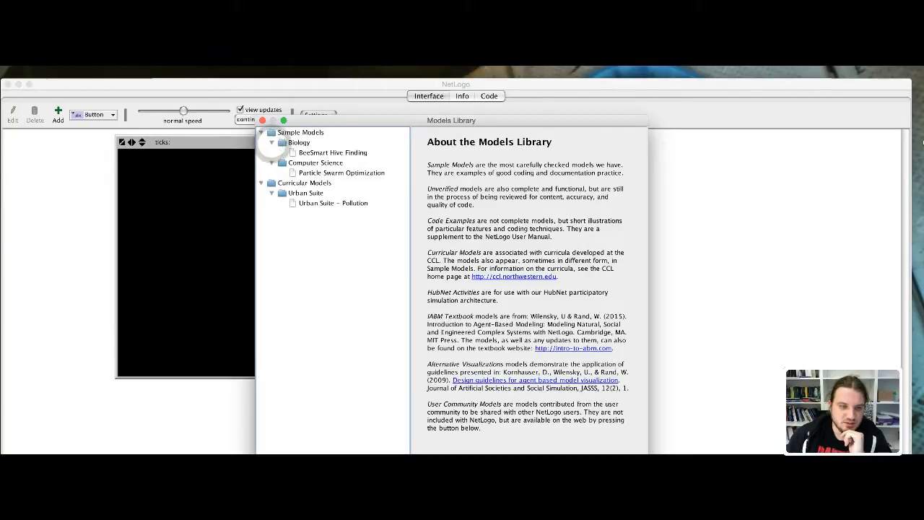
key("Escape")
left_click(272, 152)
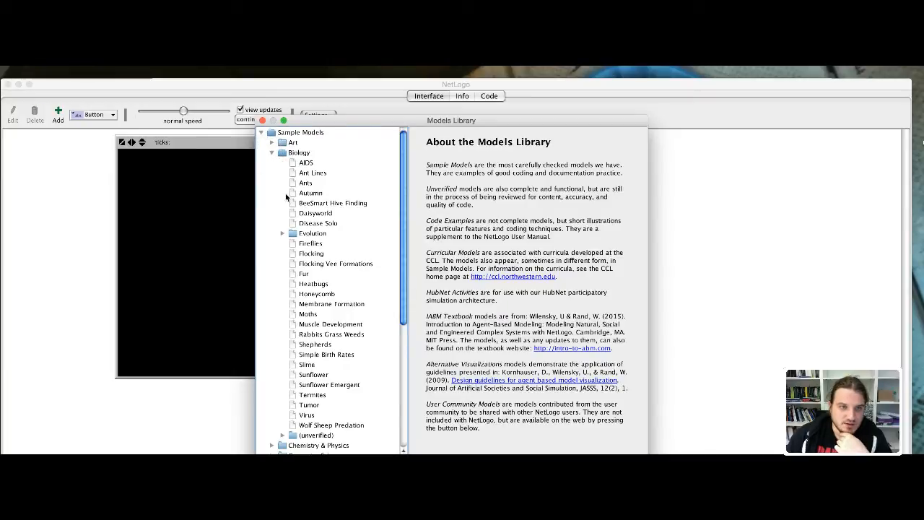
left_click(297, 253)
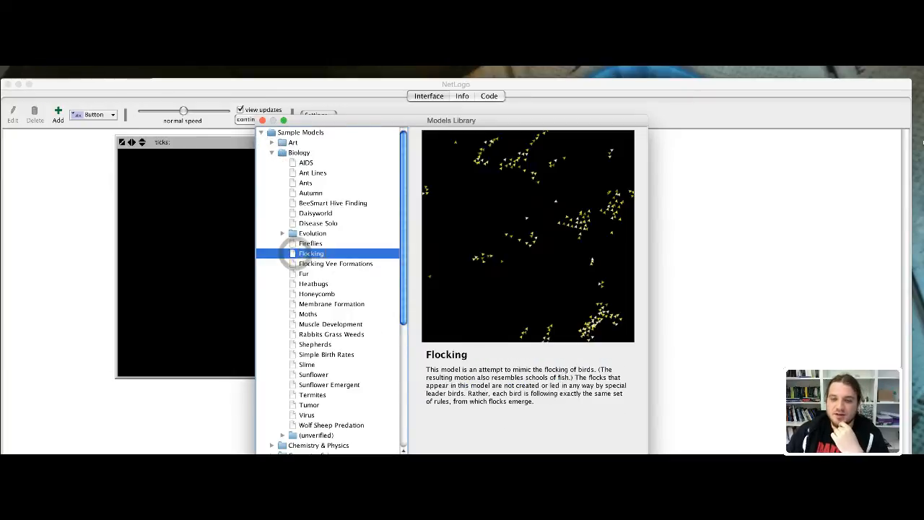
- Open the Flocking model from the Models Library
double_click(307, 253)
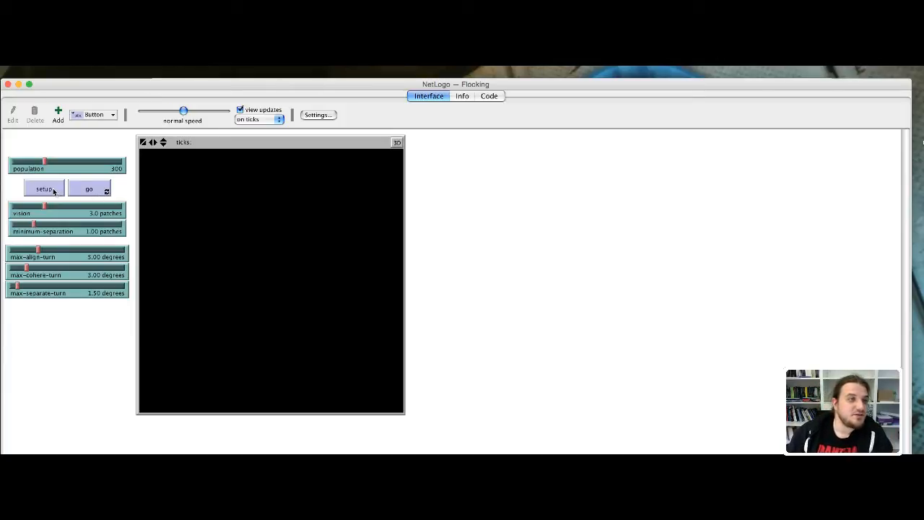
- Set up the initial bird population and start the Flocking simulation running continuously
mouse_move(163, 85)
left_mouse_down()
mouse_move(253, 98)
mouse_move(241, 97)
left_mouse_up()
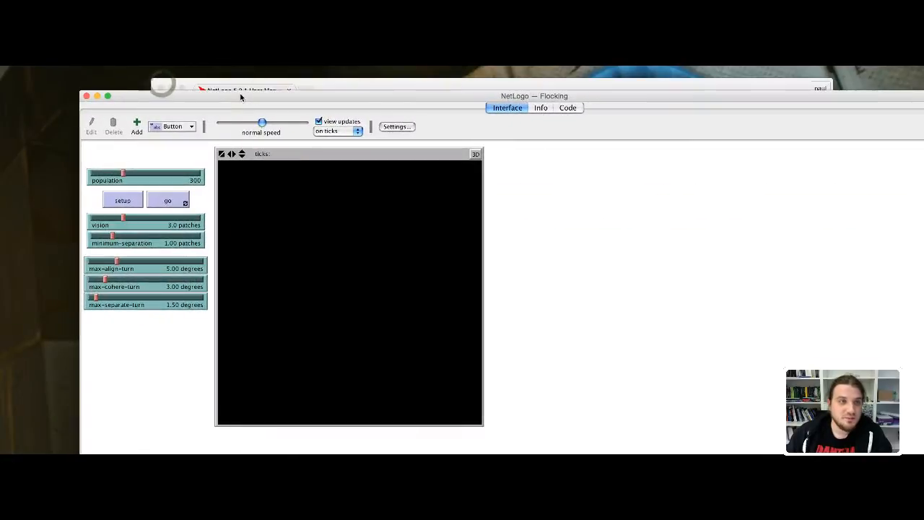
left_click(123, 200)
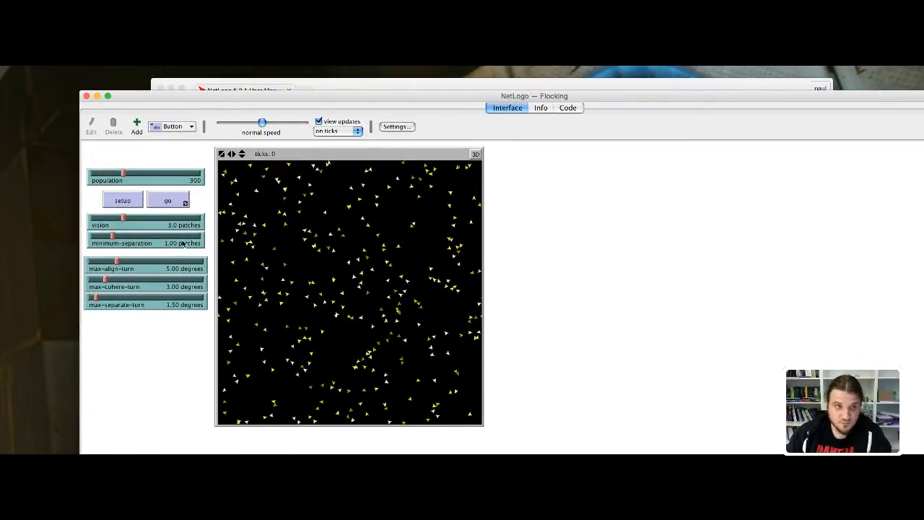
left_click(167, 201)
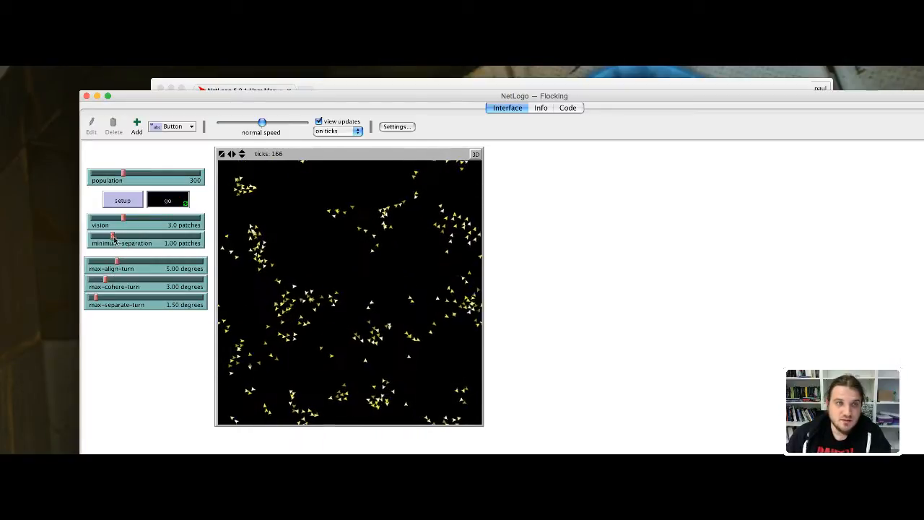
- Vary minimum separation to 2.25, then 4.50, then down to 0.50 patches while the birds fly
left_click_drag(115, 236, 142, 236)
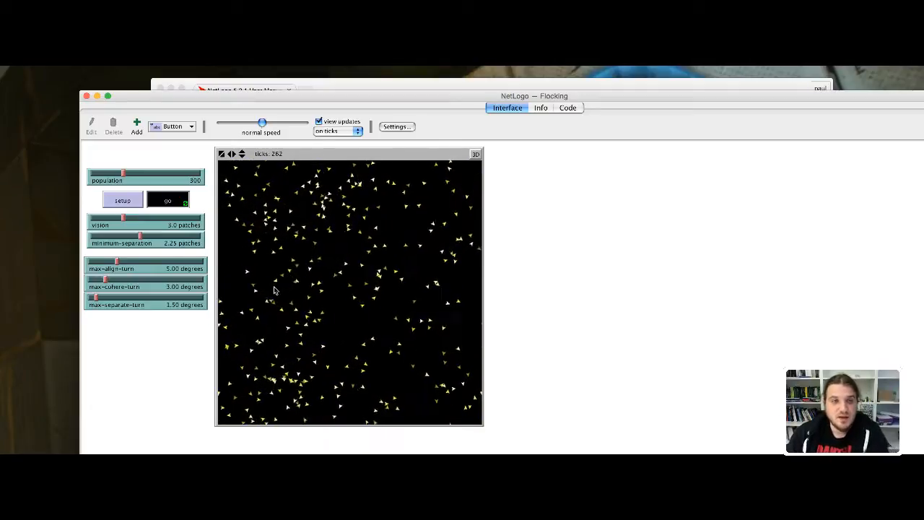
left_click_drag(140, 238, 187, 238)
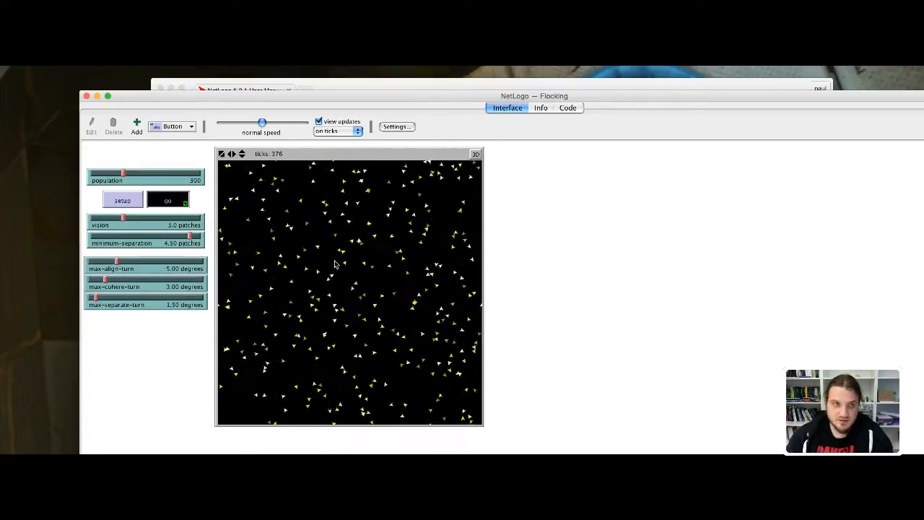
left_click_drag(190, 239, 101, 239)
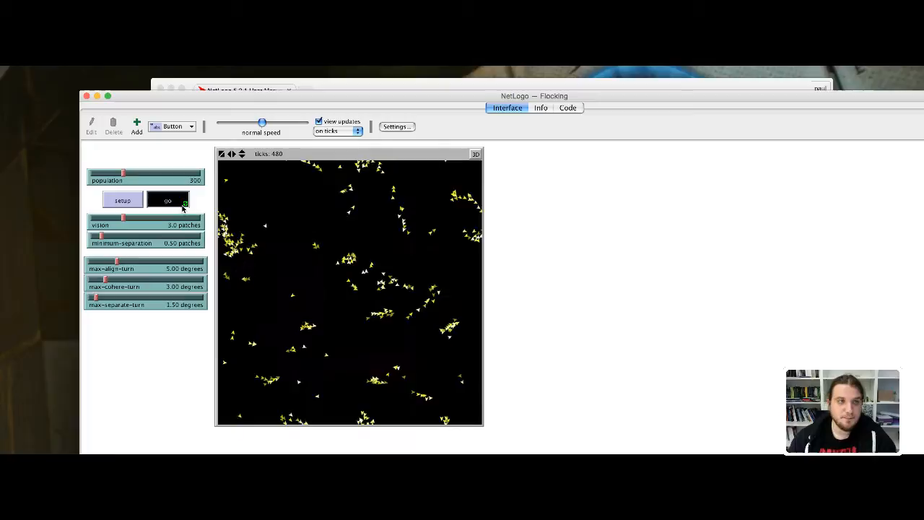
- Set minimum separation to 1.50 patches and max-cohere-turn to 9.50 degrees, then view the Code tab
left_click_drag(102, 239, 140, 239)
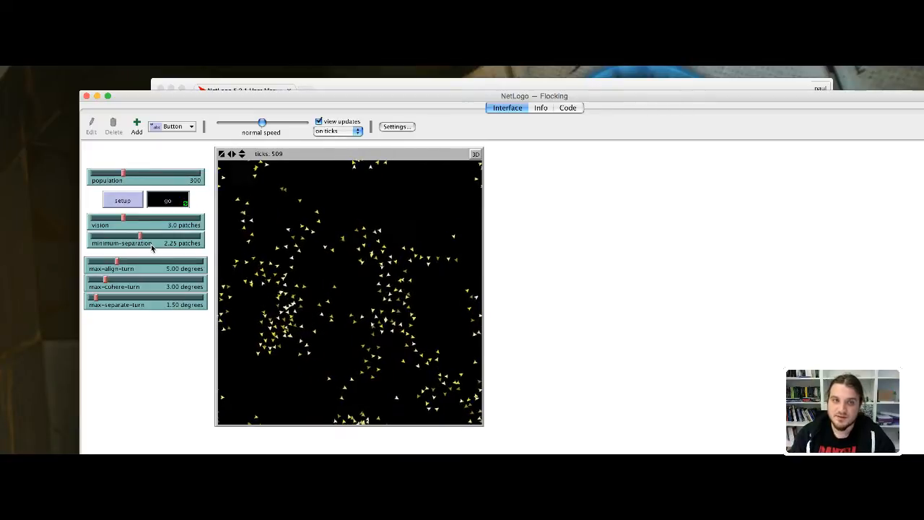
left_click_drag(140, 238, 126, 239)
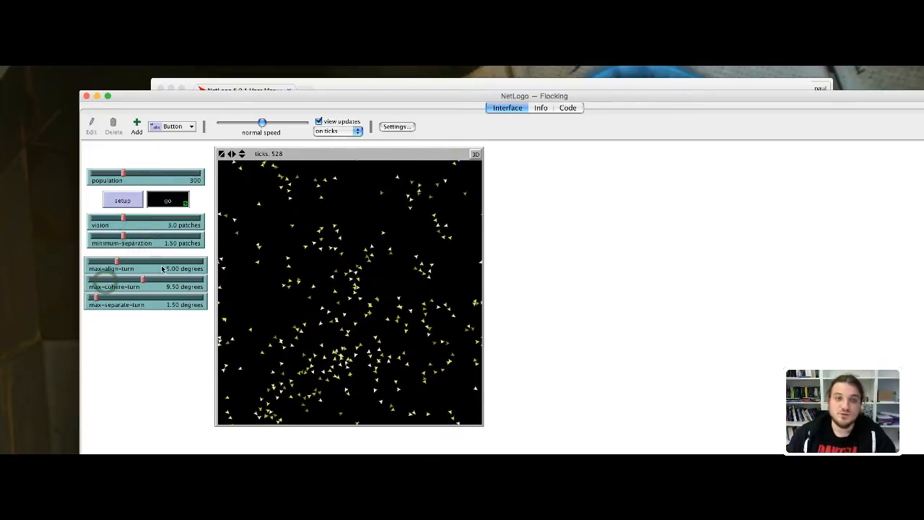
left_click_drag(105, 281, 142, 280)
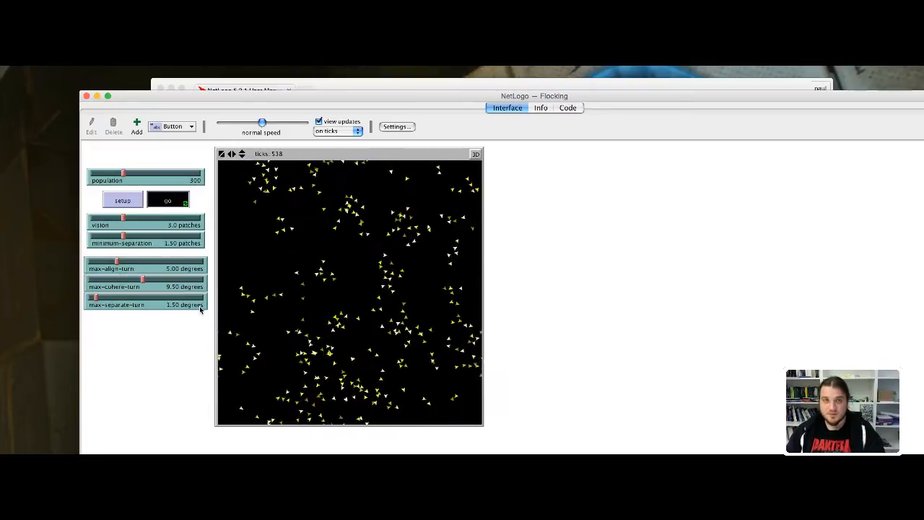
left_click(567, 108)
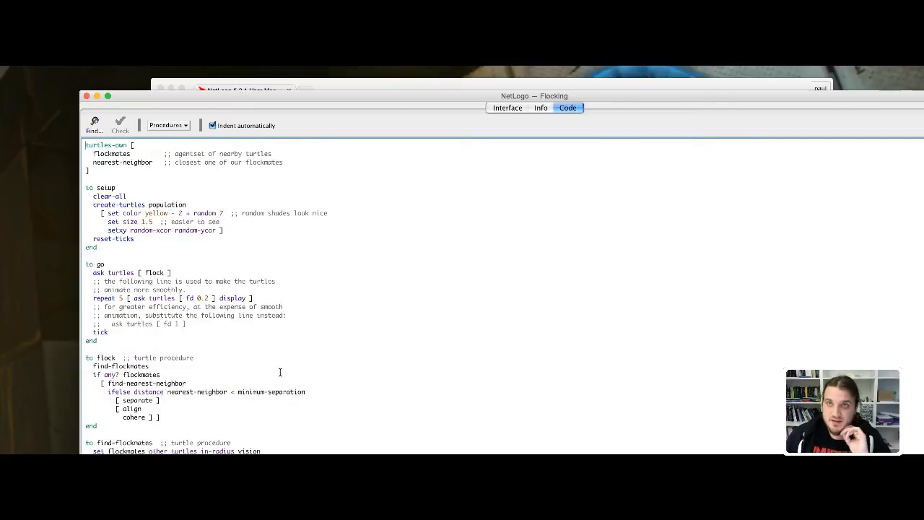
scroll(280, 370, "down", 10)
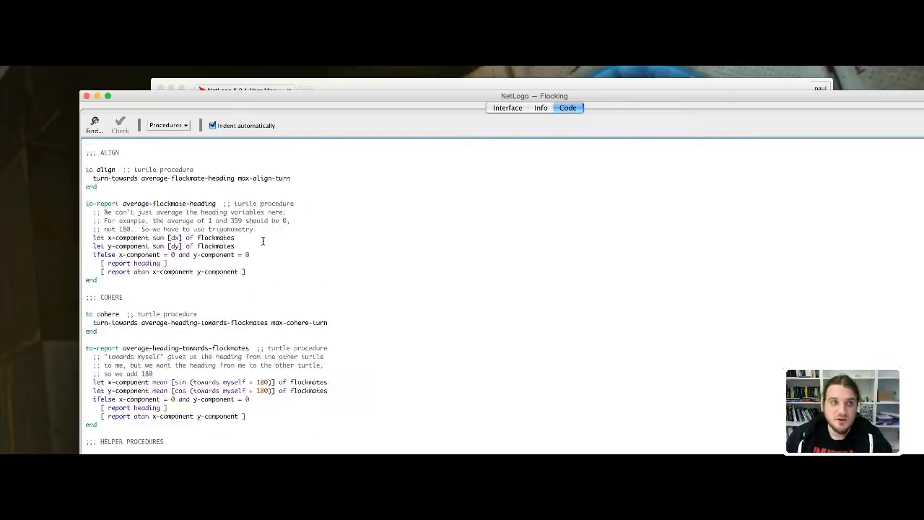
scroll(263, 243, "down", 5)
scroll(268, 352, "up", 10)
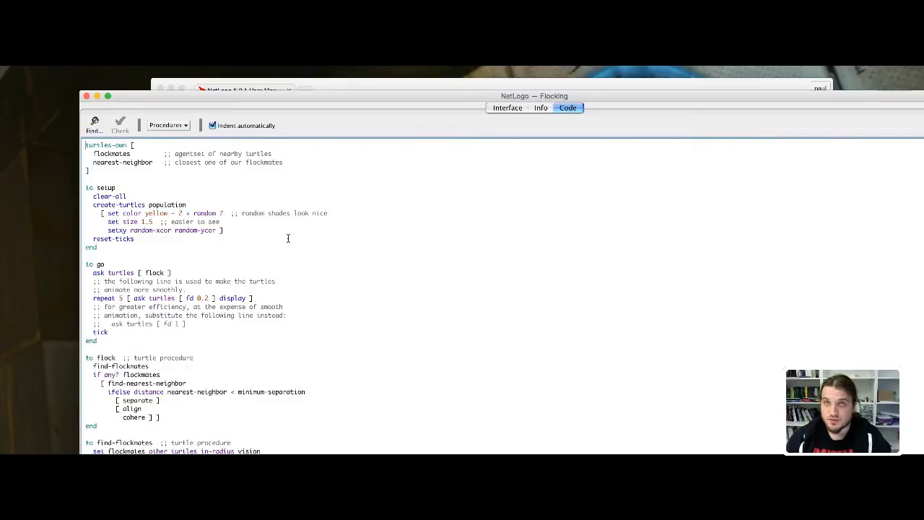
- Flip between the Flocking model's code and the running simulation, ending on the Interface view
left_click(508, 107)
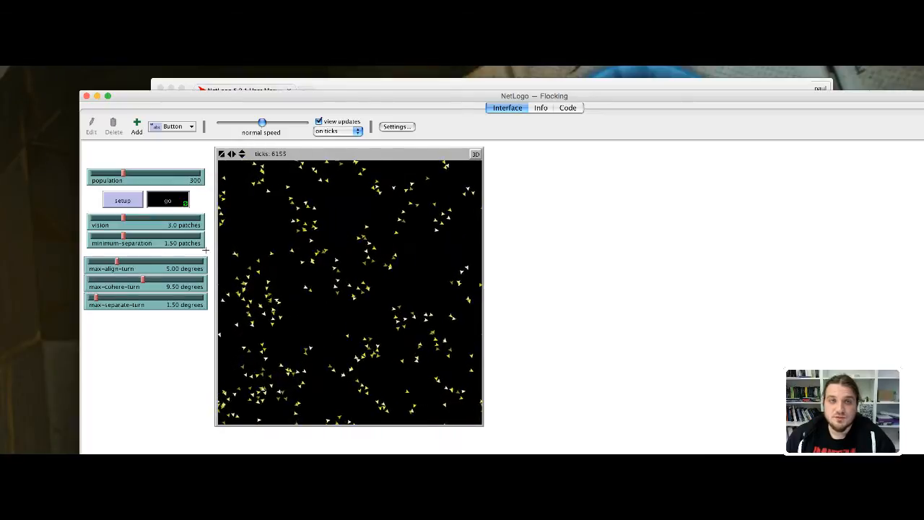
left_click(568, 107)
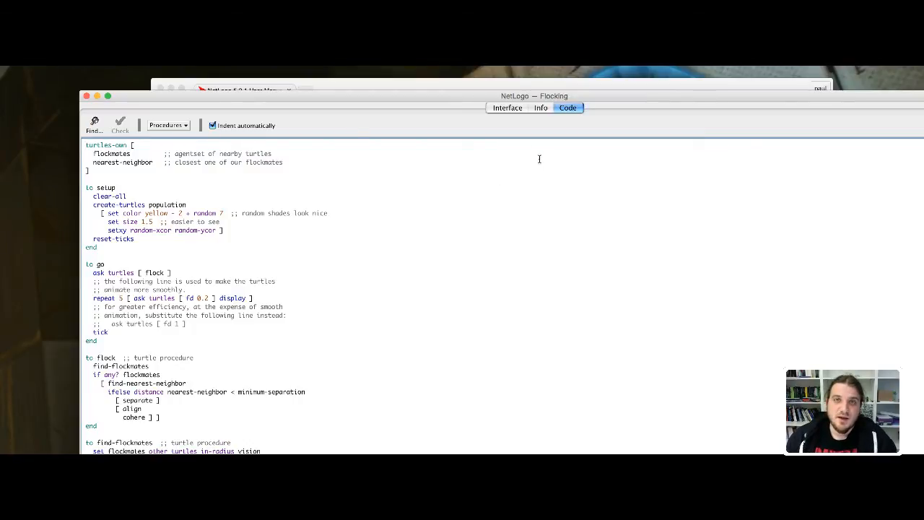
left_click(508, 107)
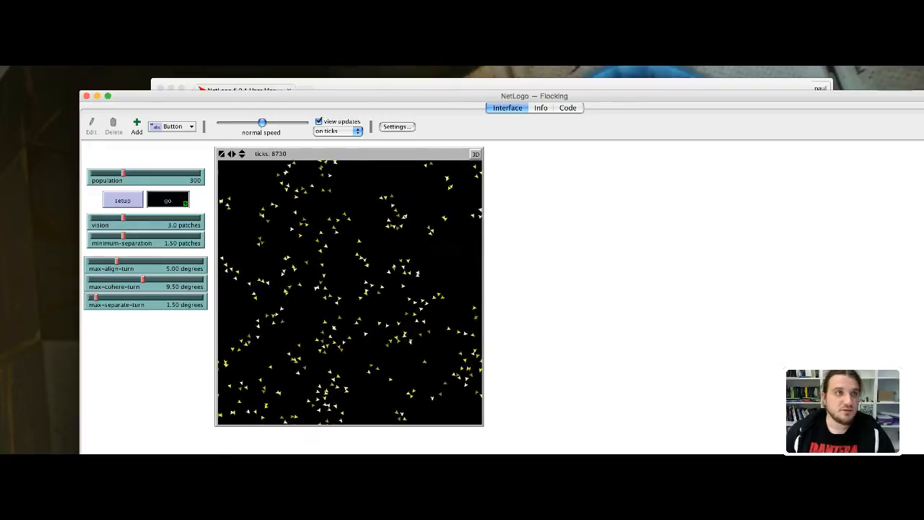
- Reopen the Models Library, collapse the Biology folder, then switch to the User Manual in Chrome
left_click(43, 58)
left_click(58, 72)
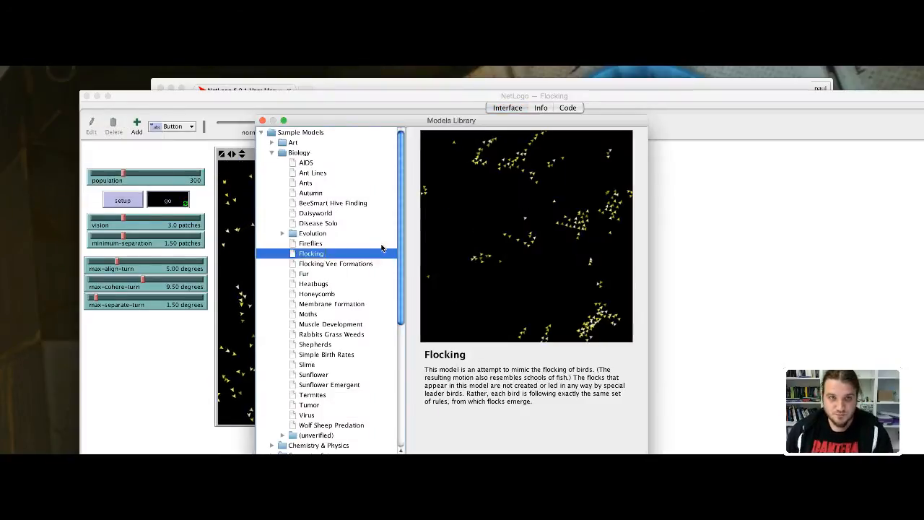
left_click(272, 153)
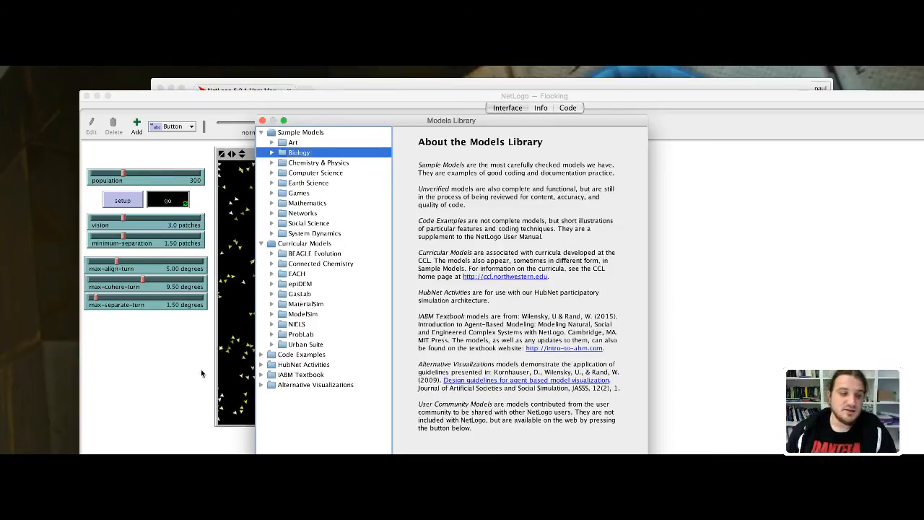
key("super+Tab")
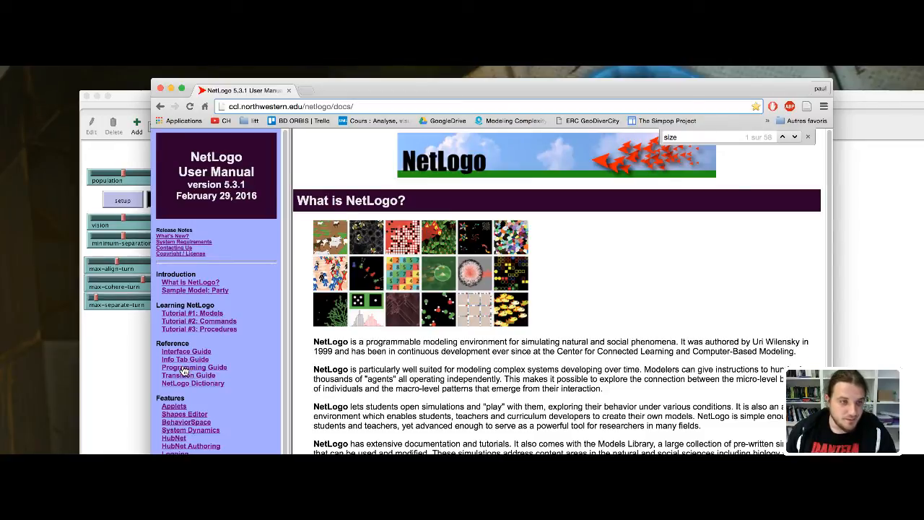
- Read Tutorial #1: Models in the manual, then open the NetLogo Dictionary page
left_click(196, 313)
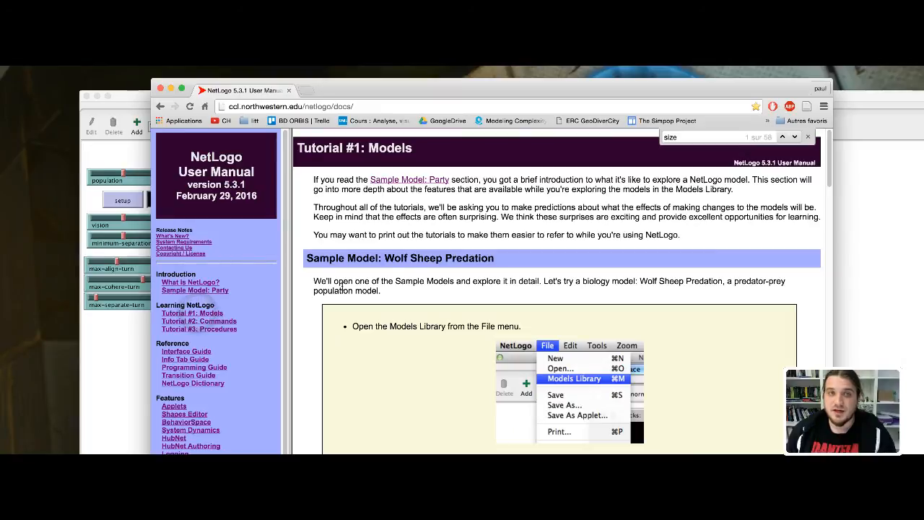
scroll(391, 273, "down", 3)
scroll(390, 273, "down", 5)
scroll(390, 272, "down", 5)
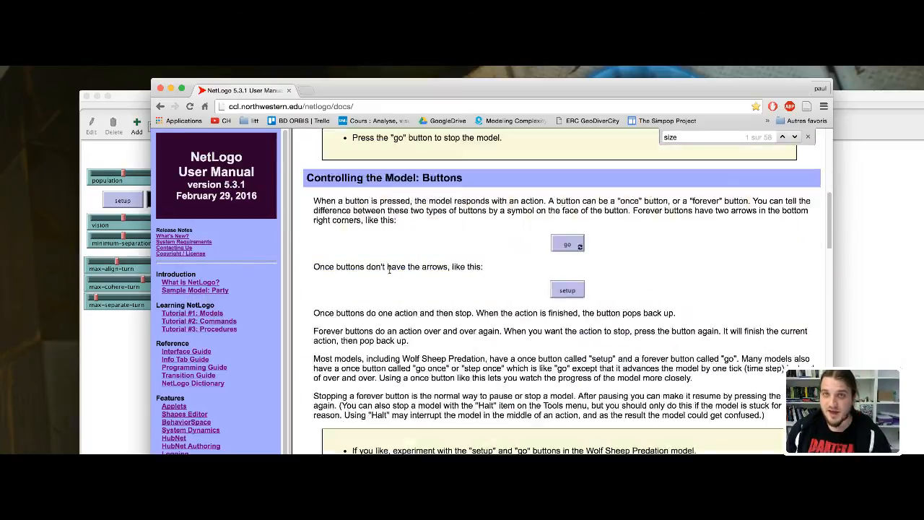
scroll(390, 272, "down", 5)
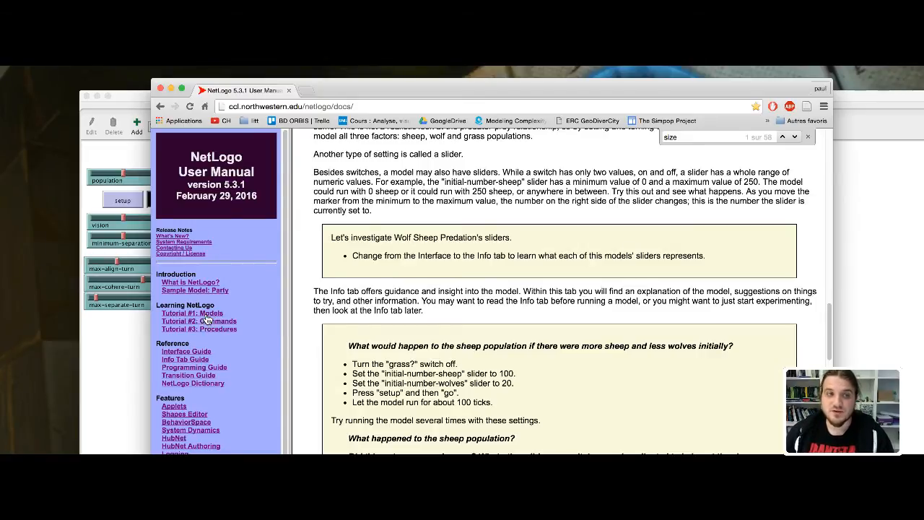
left_click(204, 383)
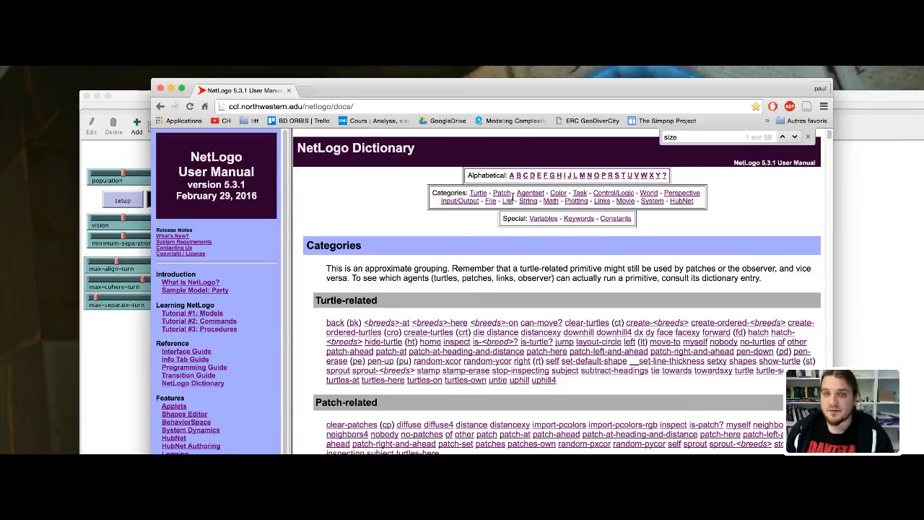
scroll(445, 278, "down", 3)
scroll(445, 278, "down", 4)
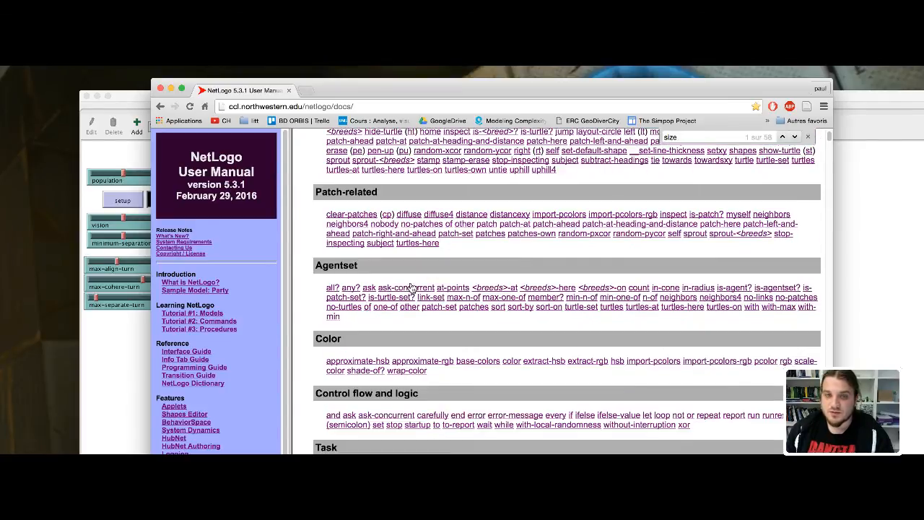
scroll(447, 278, "up", 8)
scroll(447, 277, "up", 1)
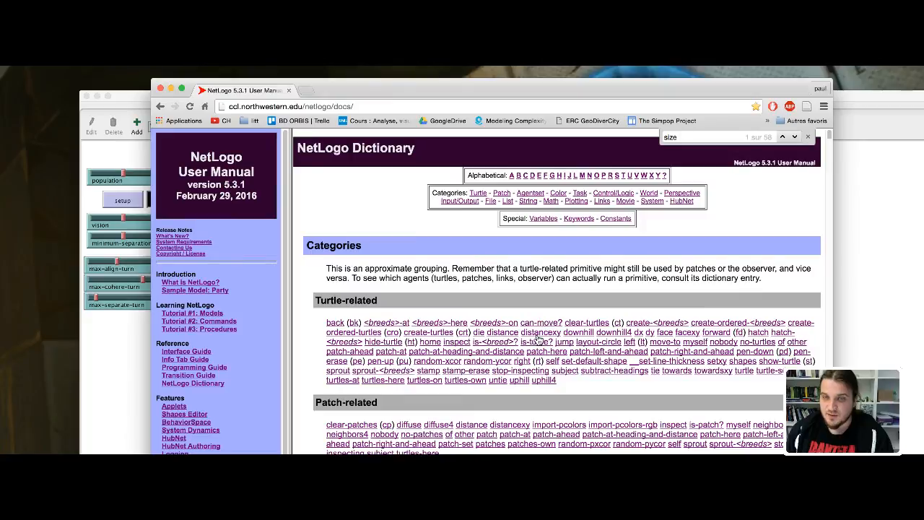
double_click(432, 193)
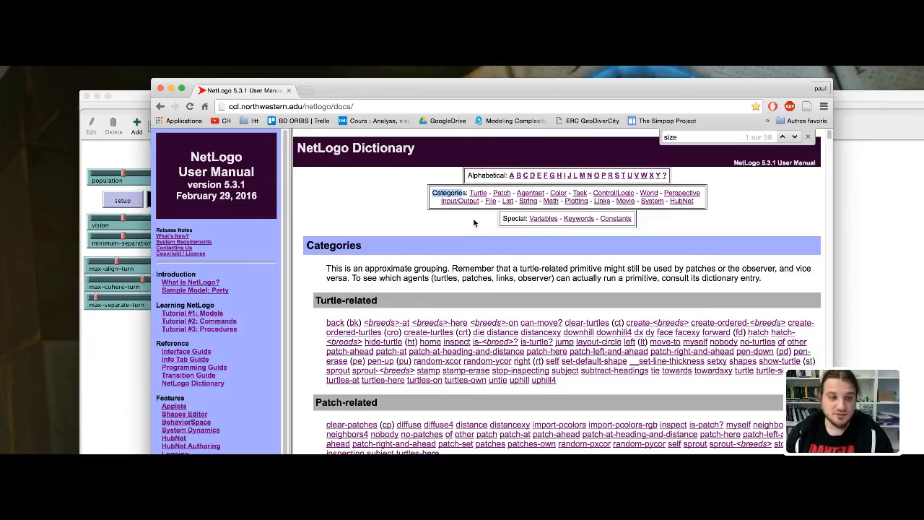
- Locate the Sunflower sample model in the Models Library and load it
left_click(107, 345)
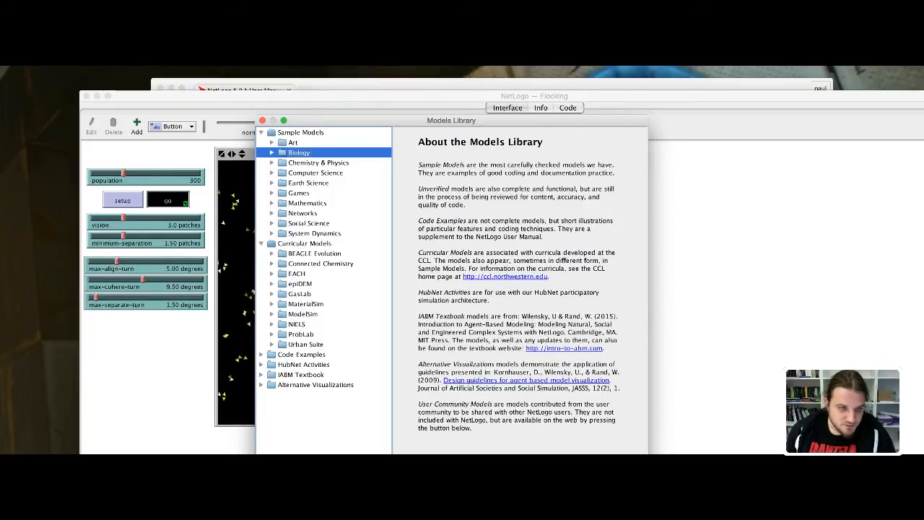
type("sunflower")
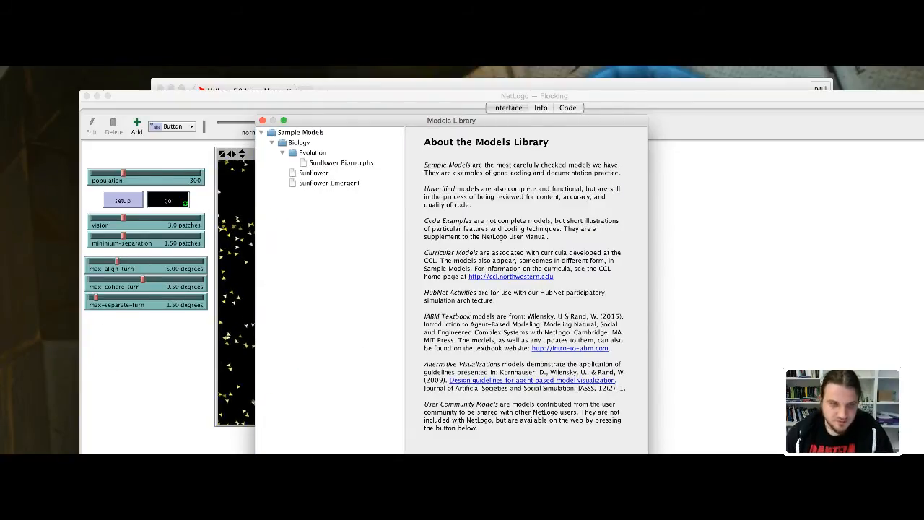
left_click(313, 172)
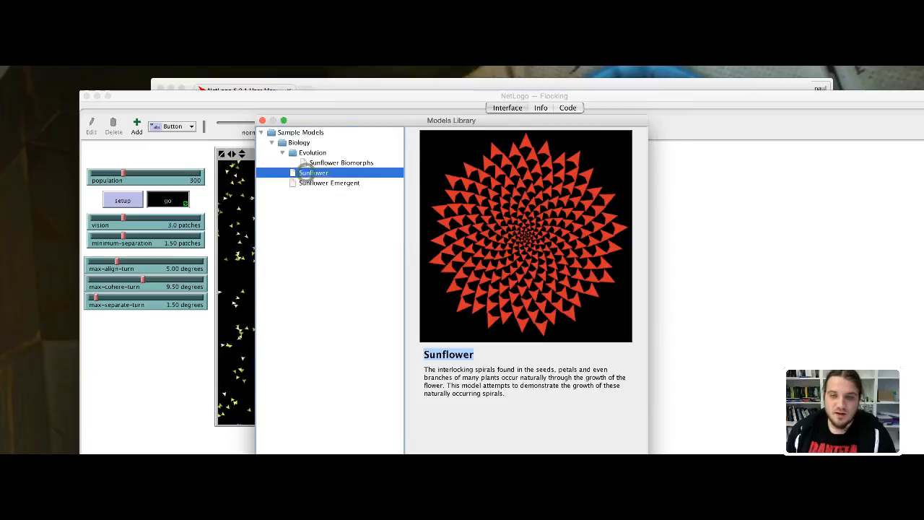
double_click(313, 172)
- Setup and run Sunflower until a red spiral forms, then return to the Dictionary page
left_click(133, 170)
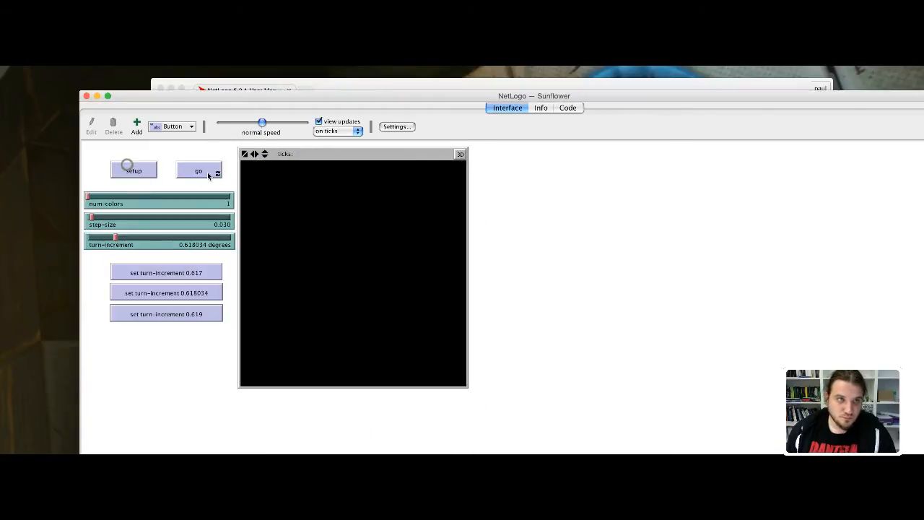
left_click(199, 171)
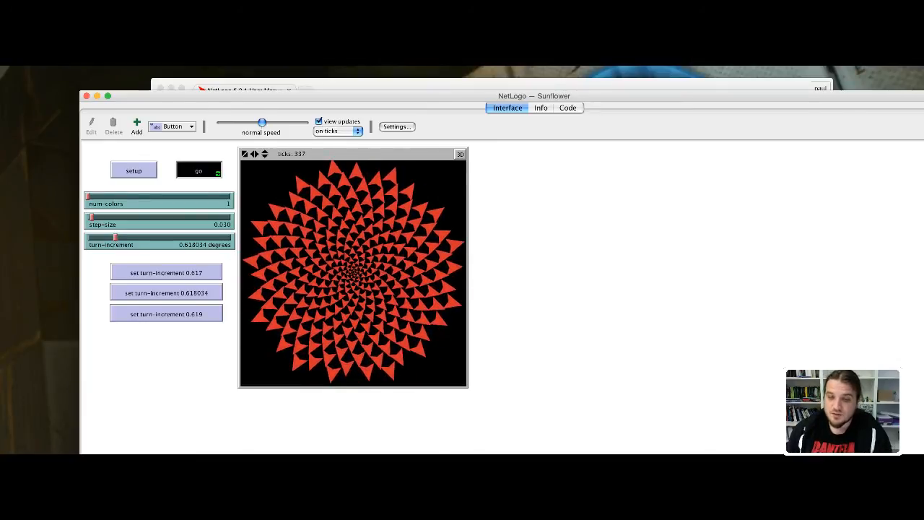
left_click(545, 404)
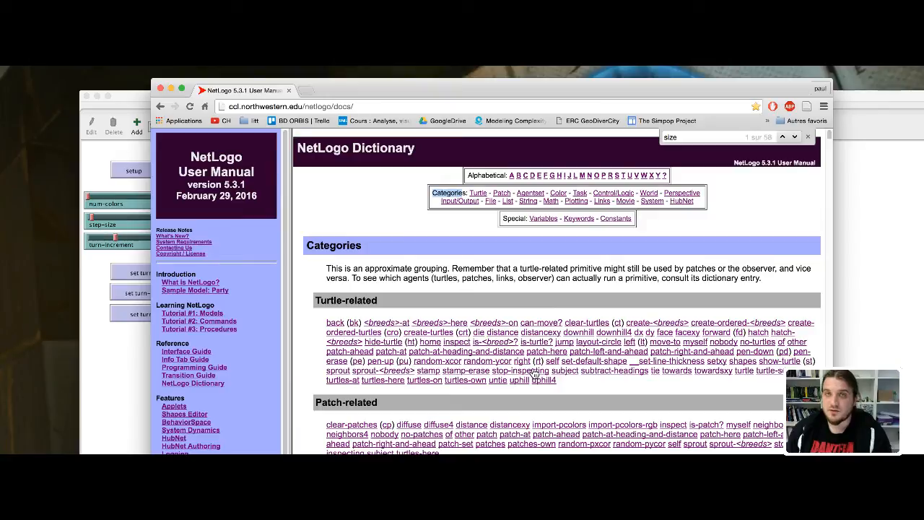